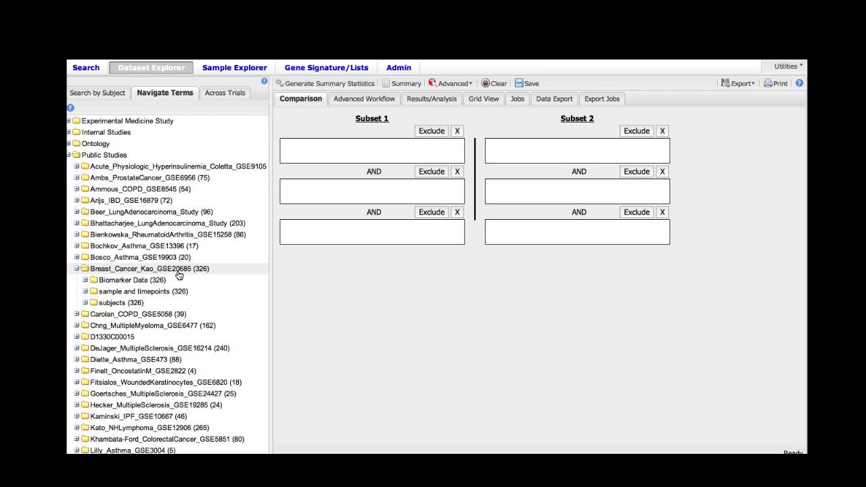
{"action": "right_click", "coordinate": [179, 275]}
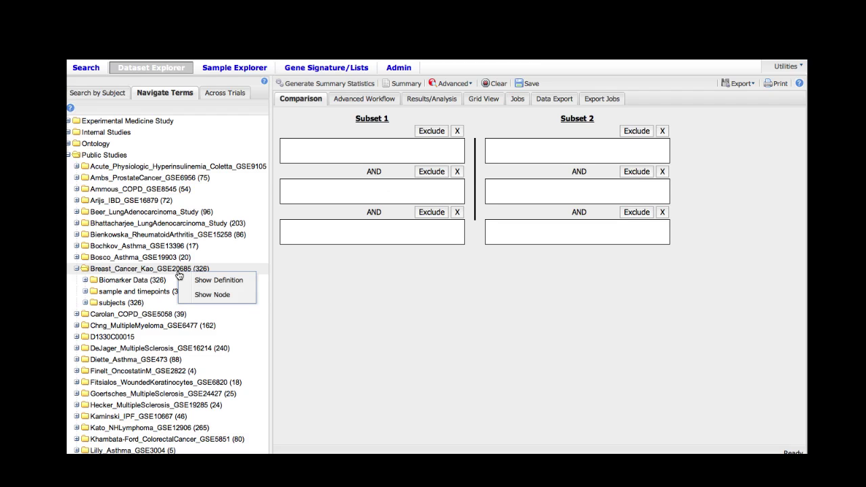
{"action": "left_click", "coordinate": [187, 280]}
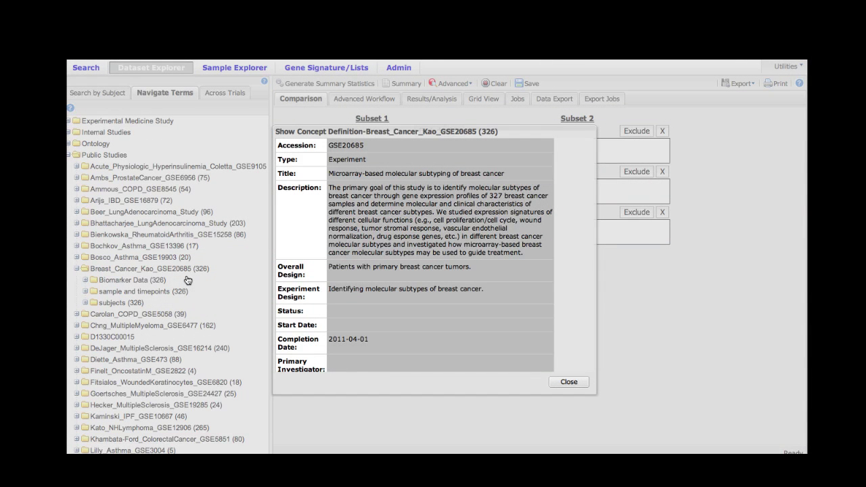
{"action": "left_click", "coordinate": [567, 383]}
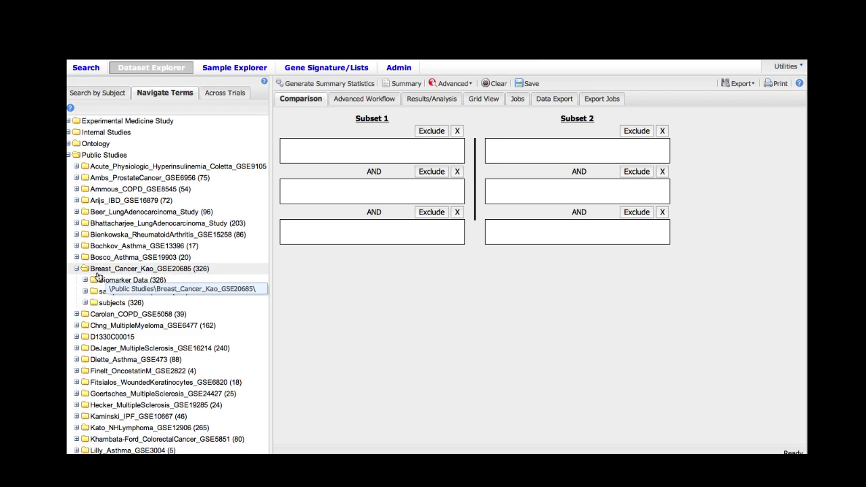
- Place the Breast_Cancer_Kao_GSE20685 study in Subset 1 and switch to the Advanced Workflow
{"action": "left_click_drag", "start_coordinate": [97, 272], "coordinate": [378, 147]}
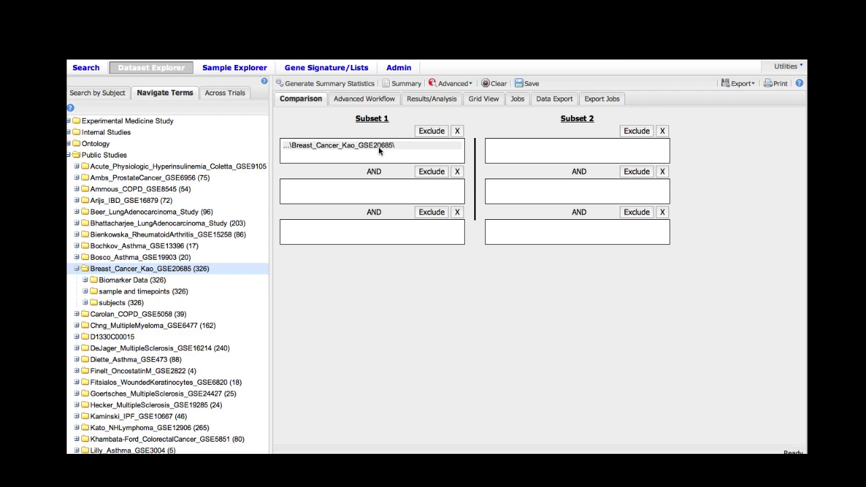
{"action": "left_click", "coordinate": [365, 100]}
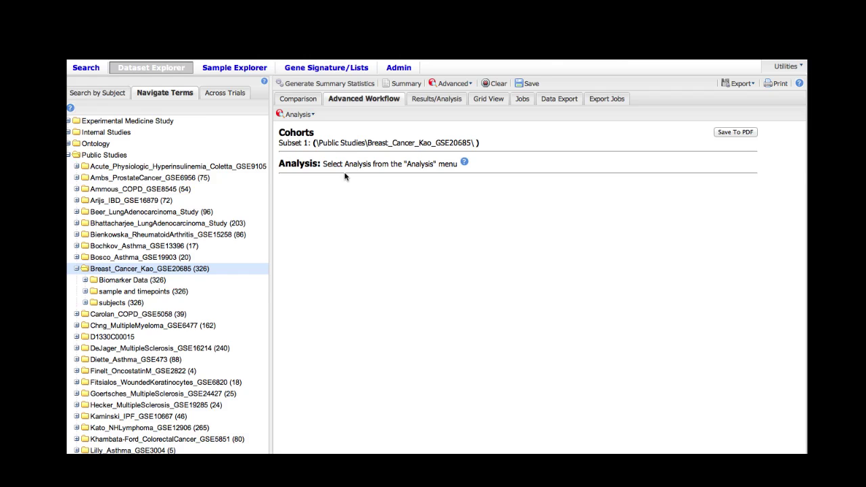
- Choose Survival Analysis from the Analysis list
{"action": "left_click", "coordinate": [314, 117]}
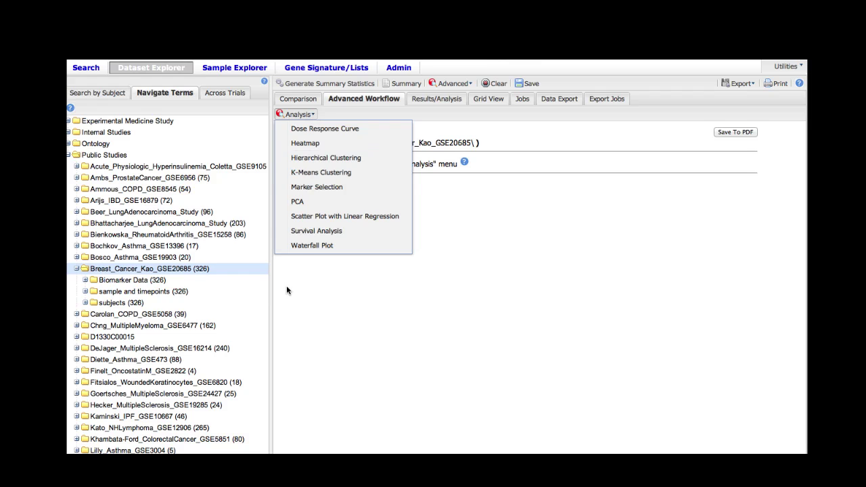
{"action": "left_click", "coordinate": [303, 231]}
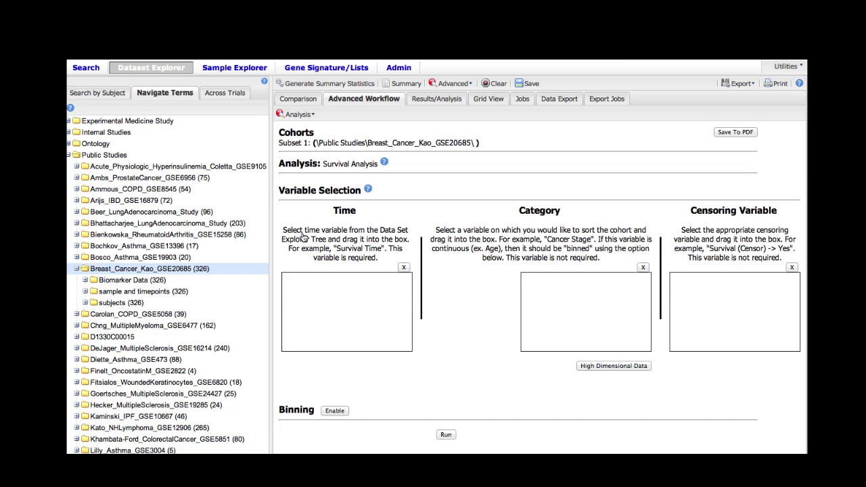
- Set 'Disease duration at follow up (years)' from subjects > medical history as the Time variable
{"action": "left_click", "coordinate": [86, 303]}
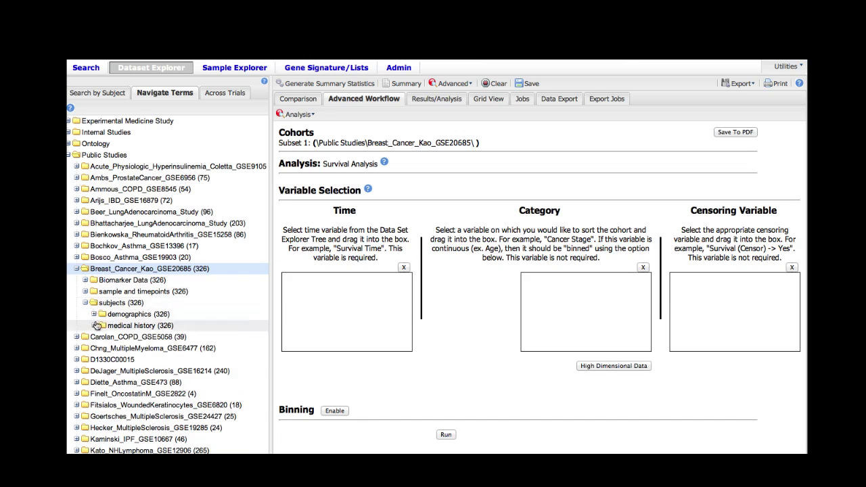
{"action": "left_click", "coordinate": [94, 314]}
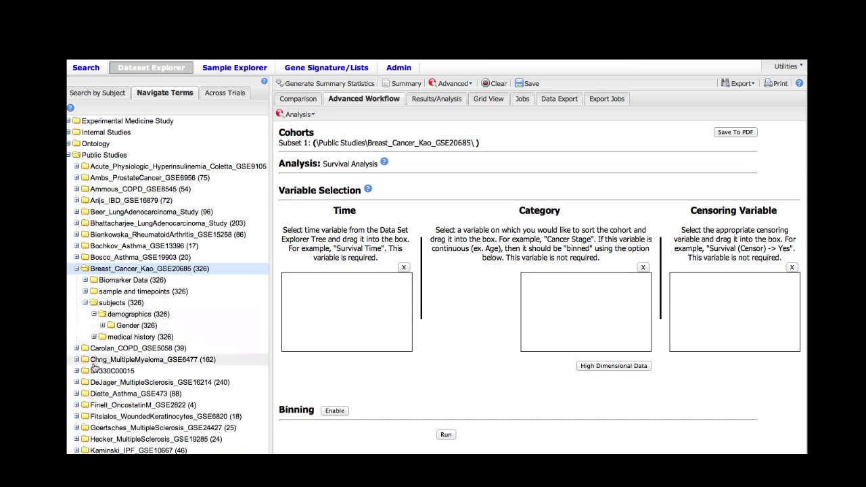
{"action": "left_click", "coordinate": [94, 337]}
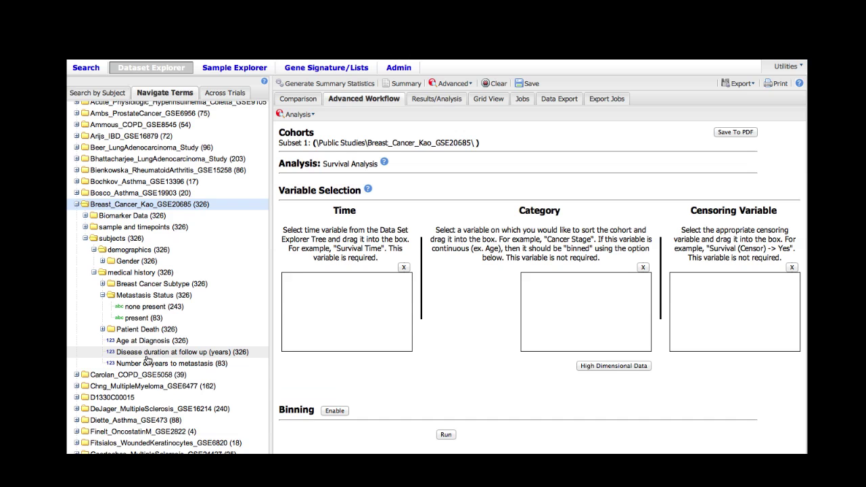
{"action": "left_click_drag", "start_coordinate": [147, 359], "coordinate": [294, 284]}
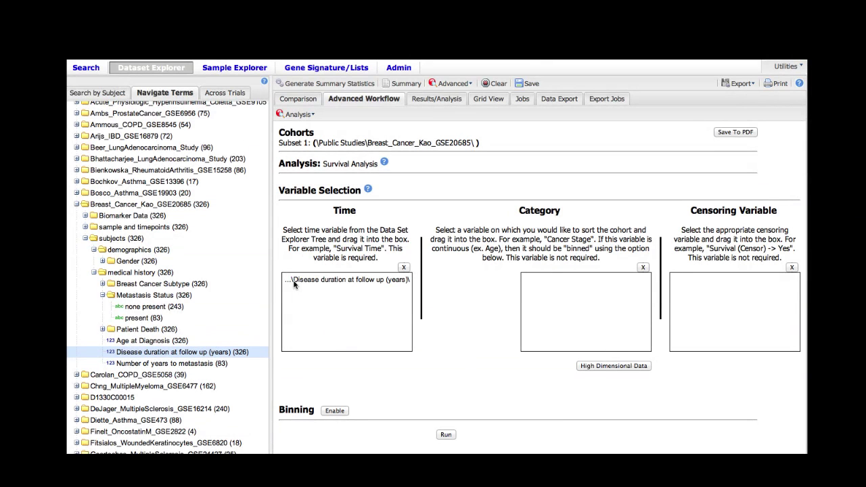
- Set Patient Death 'yes' as the Censoring Variable
{"action": "left_click", "coordinate": [102, 329]}
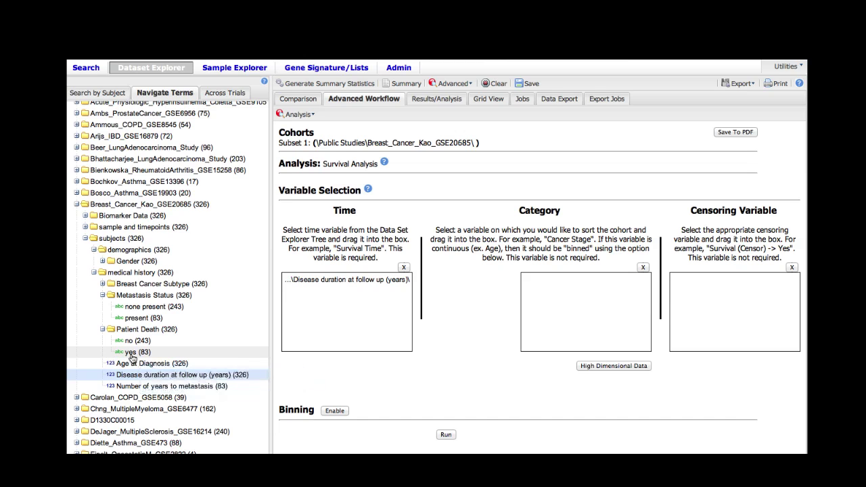
{"action": "left_click_drag", "start_coordinate": [132, 352], "coordinate": [689, 311]}
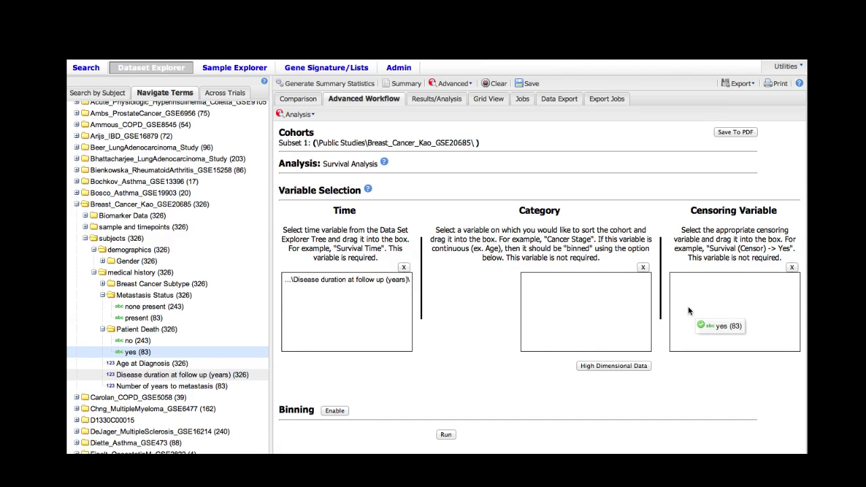
{"action": "left_click_drag", "start_coordinate": [688, 310], "coordinate": [688, 310]}
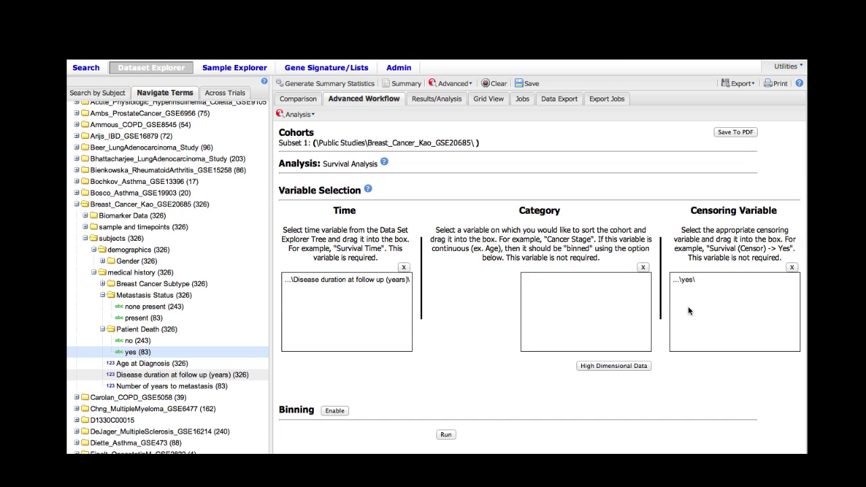
- Run the analysis and review the Kaplan-Meier results: 326 subjects, 83 events, median time 14.1
{"action": "left_click", "coordinate": [447, 435]}
{"action": "scroll", "coordinate": [419, 358], "scroll_direction": "down", "scroll_amount": 5}
{"action": "scroll", "coordinate": [420, 364], "scroll_direction": "down", "scroll_amount": 2}
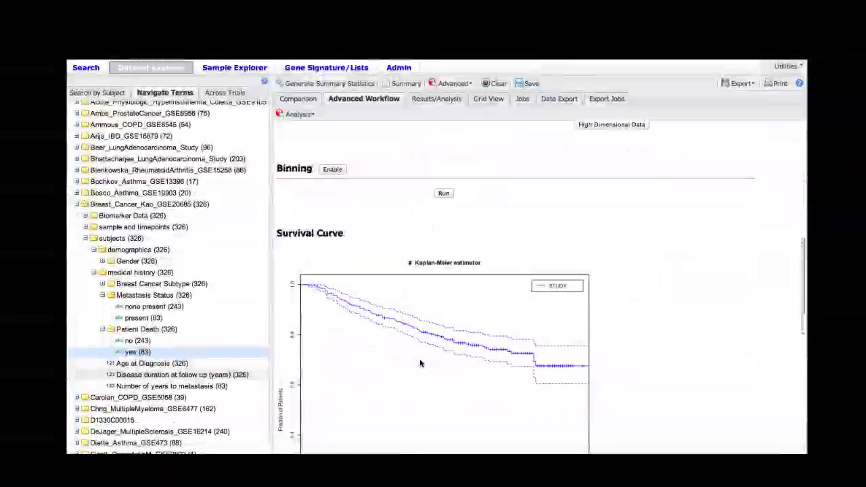
{"action": "scroll", "coordinate": [424, 362], "scroll_direction": "down", "scroll_amount": 3}
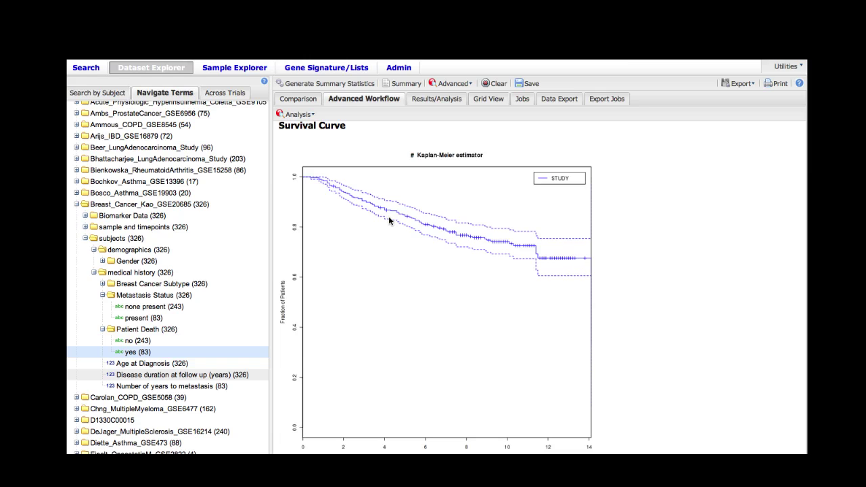
{"action": "scroll", "coordinate": [389, 217], "scroll_direction": "down", "scroll_amount": 5}
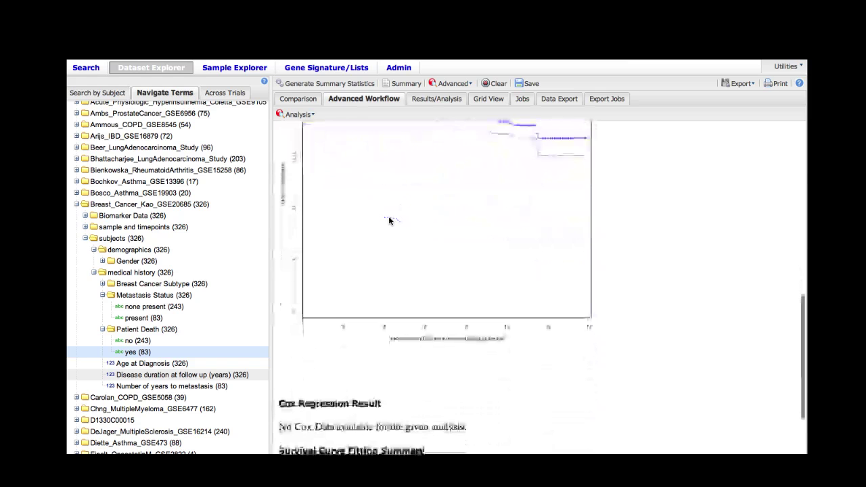
{"action": "scroll", "coordinate": [389, 220], "scroll_direction": "down", "scroll_amount": 1}
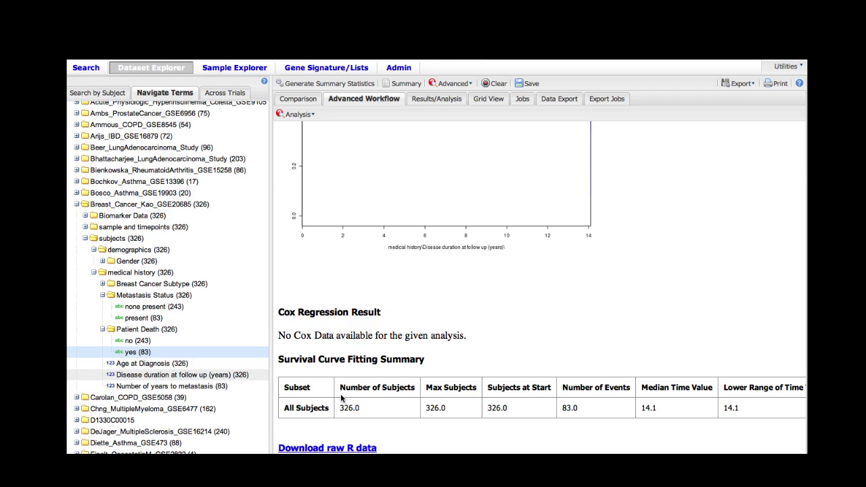
{"action": "scroll", "coordinate": [341, 399], "scroll_direction": "up", "scroll_amount": 5}
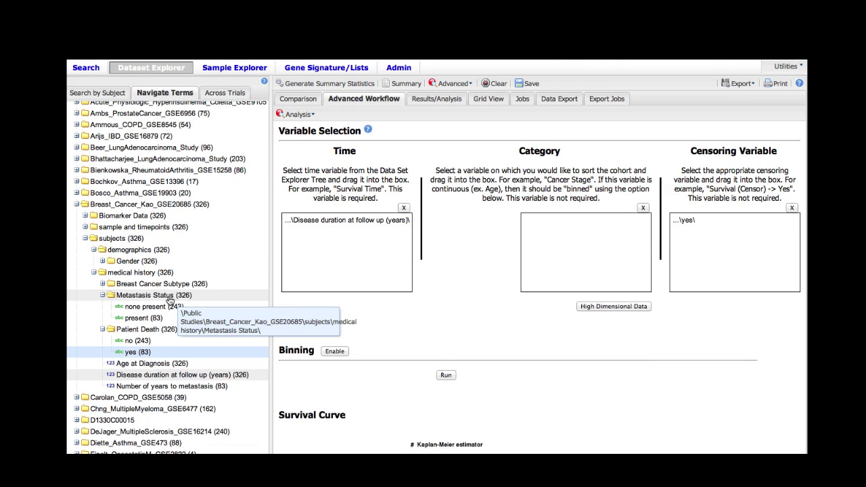
{"action": "left_click_drag", "start_coordinate": [169, 301], "coordinate": [591, 236]}
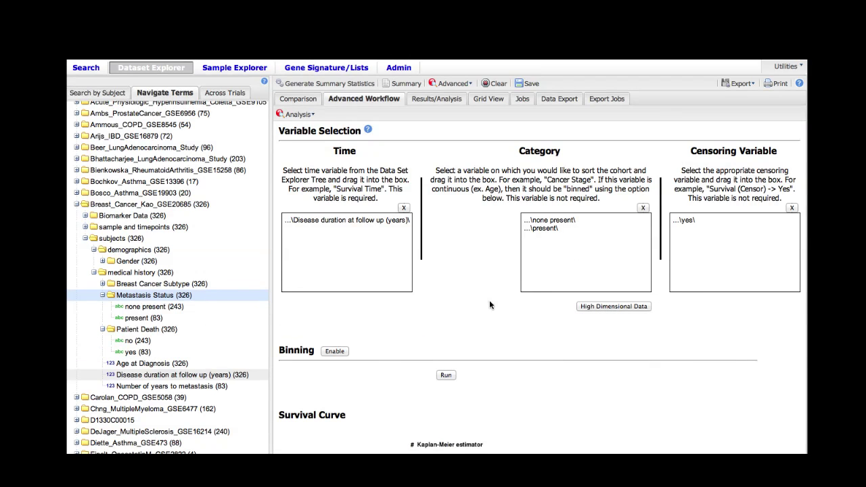
{"action": "left_click", "coordinate": [445, 375]}
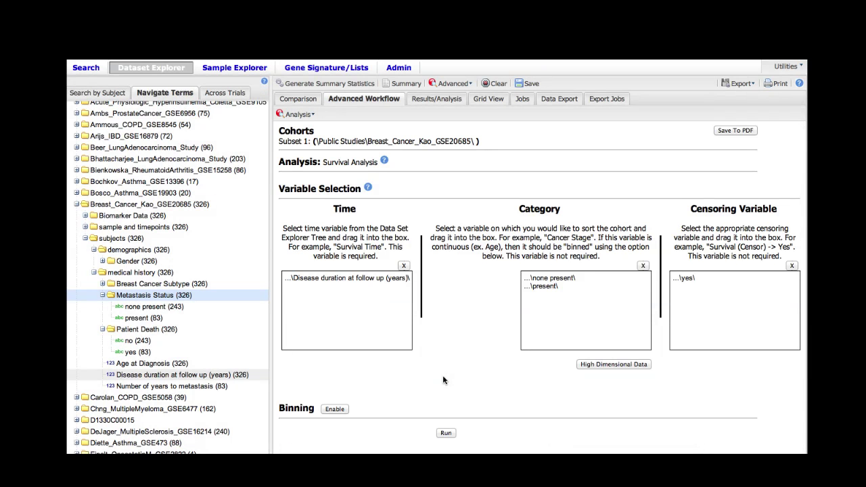
{"action": "scroll", "coordinate": [443, 380], "scroll_direction": "down", "scroll_amount": 9}
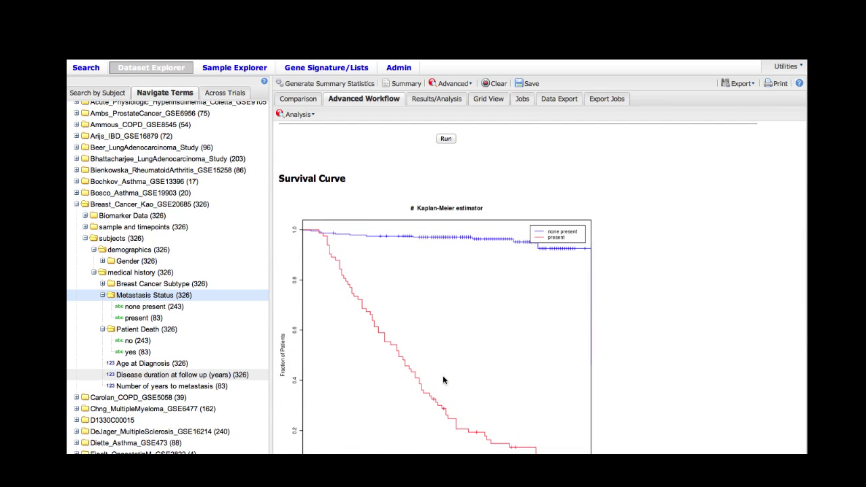
{"action": "scroll", "coordinate": [444, 380], "scroll_direction": "down", "scroll_amount": 2}
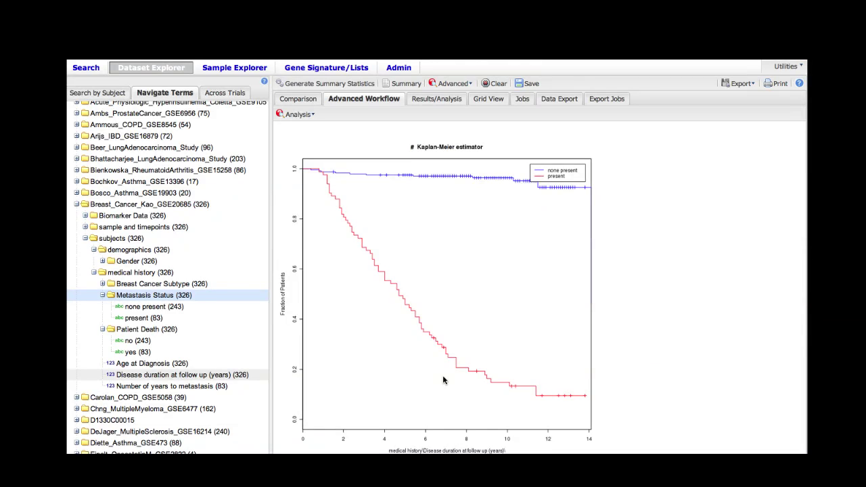
{"action": "scroll", "coordinate": [444, 381], "scroll_direction": "up", "scroll_amount": 1}
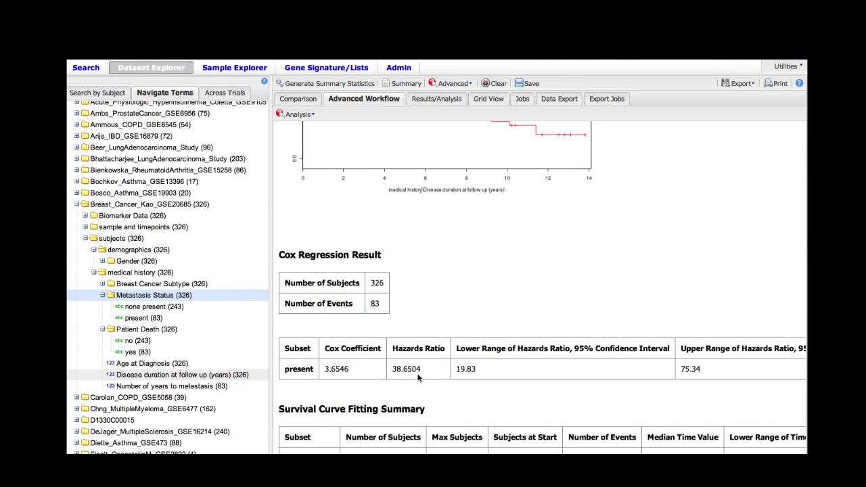
{"action": "scroll", "coordinate": [418, 378], "scroll_direction": "down", "scroll_amount": 2}
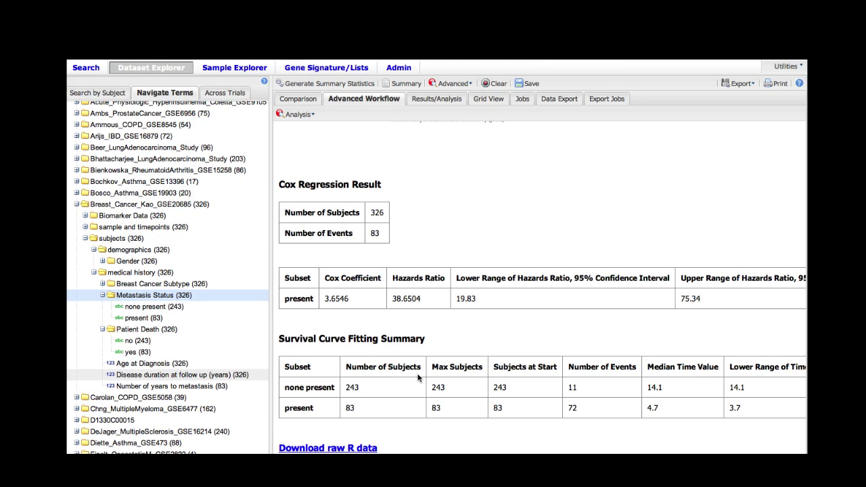
{"action": "scroll", "coordinate": [418, 378], "scroll_direction": "up", "scroll_amount": 5}
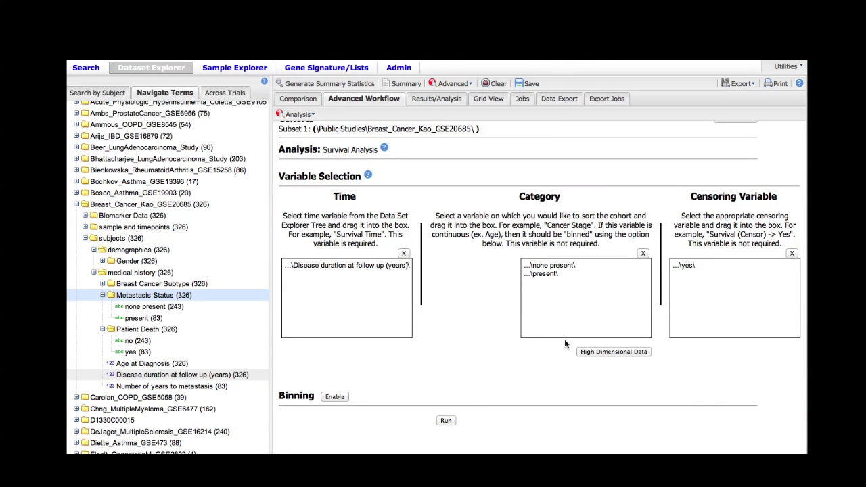
- Replace the category with Age at Diagnosis in 2 evenly populated bins and rerun
{"action": "left_click", "coordinate": [644, 254]}
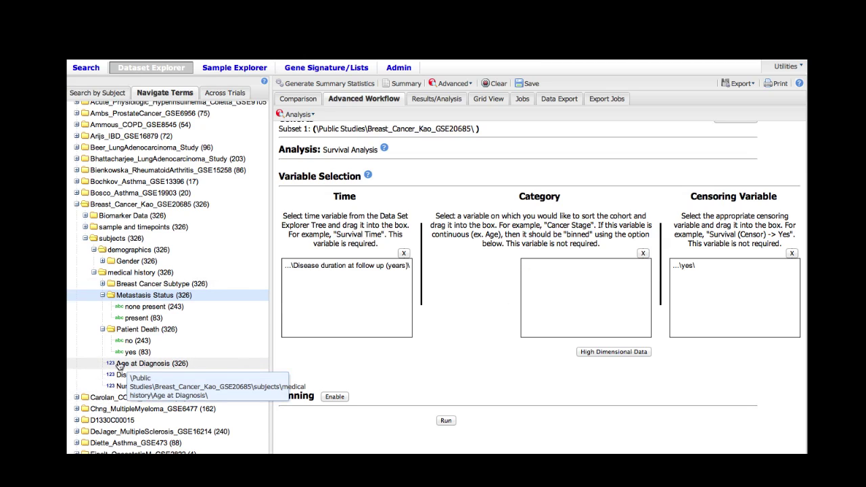
{"action": "left_click_drag", "start_coordinate": [119, 366], "coordinate": [558, 291]}
{"action": "left_click", "coordinate": [330, 398]}
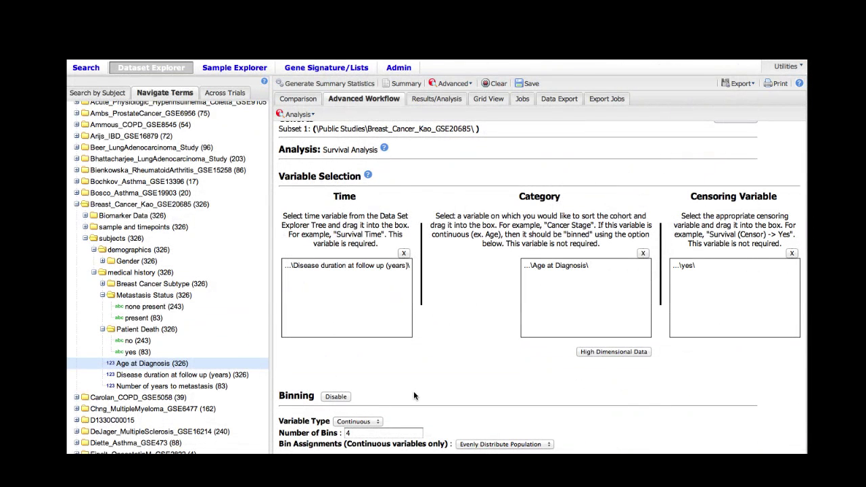
{"action": "scroll", "coordinate": [414, 396], "scroll_direction": "down", "scroll_amount": 6}
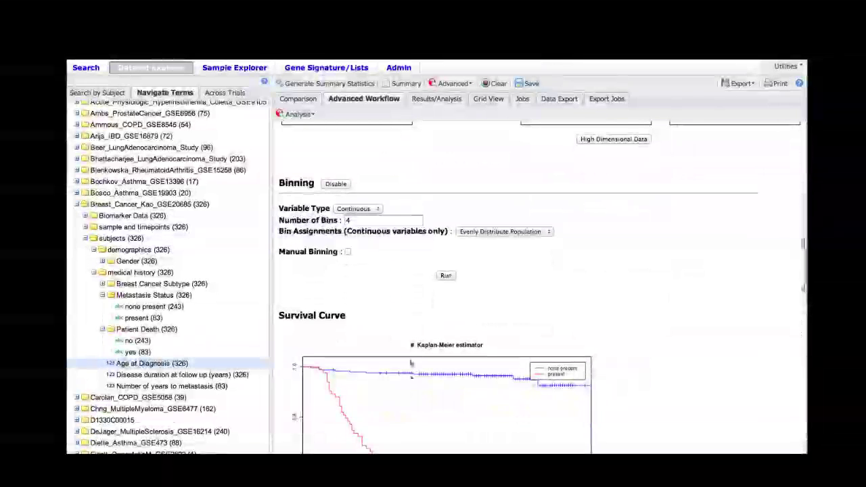
{"action": "double_click", "coordinate": [353, 220]}
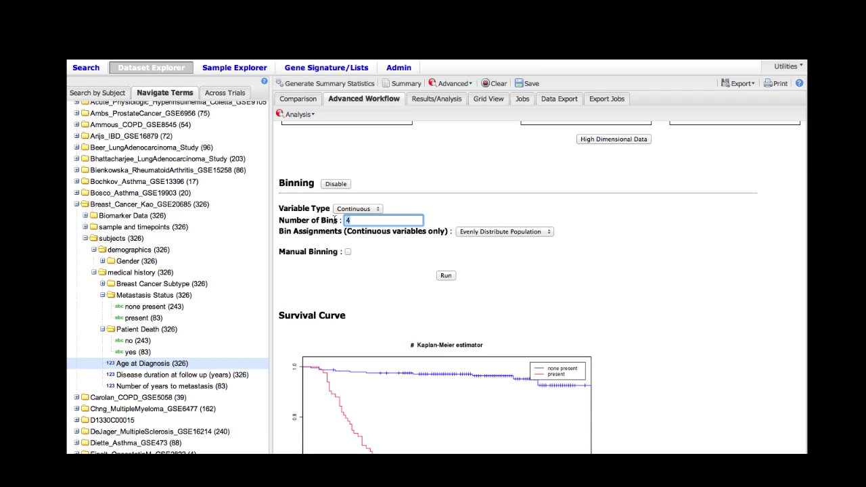
{"action": "type", "text": "2"}
{"action": "left_click", "coordinate": [521, 232]}
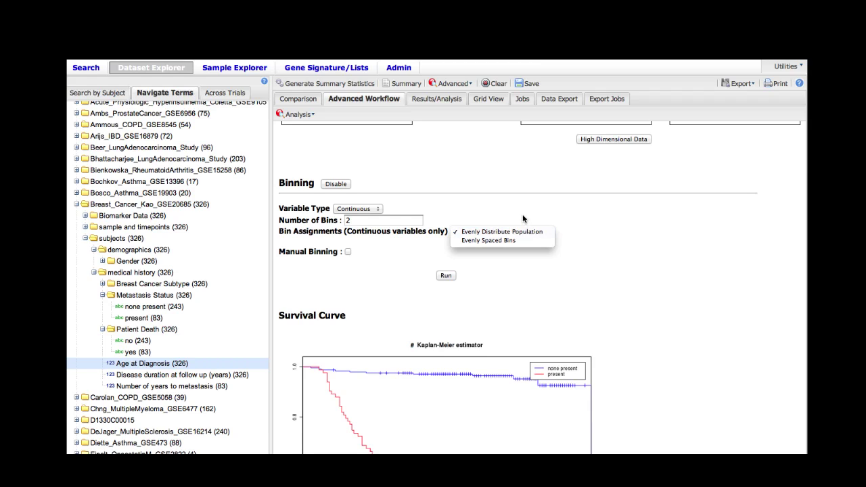
{"action": "left_click", "coordinate": [518, 233]}
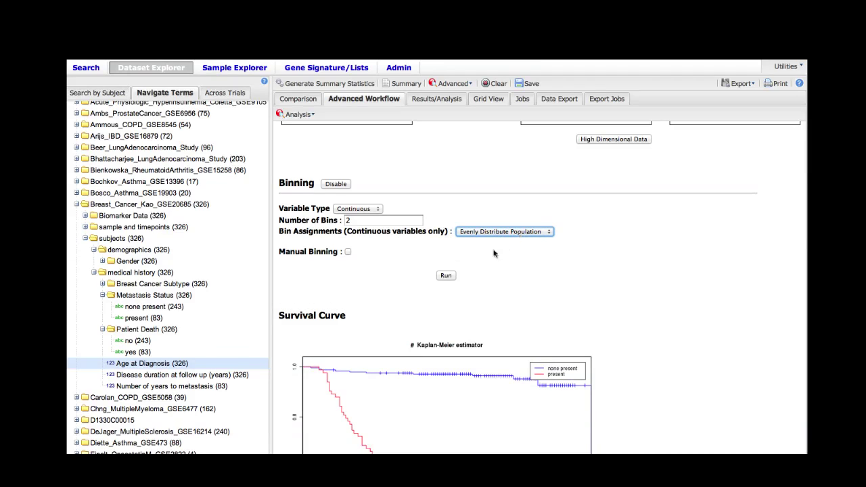
{"action": "left_click", "coordinate": [446, 276]}
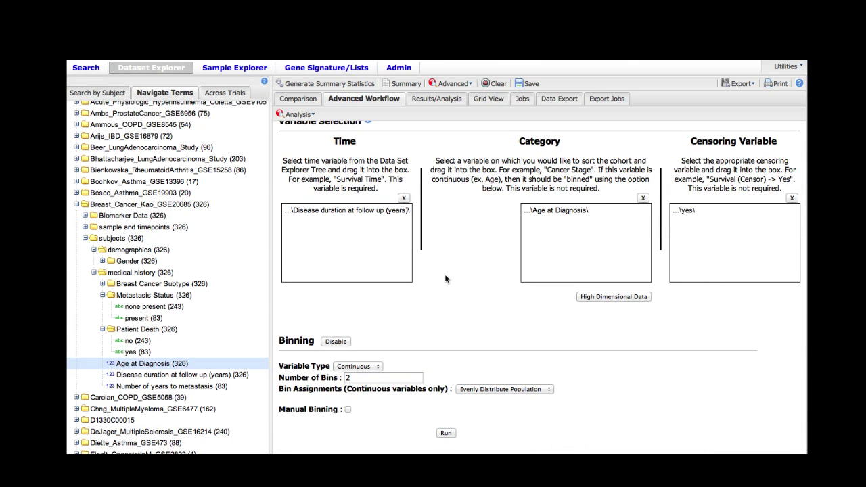
- Review the 24–46 and 46–84 age curves: hazards ratio 1.27, 163 subjects per bin
{"action": "scroll", "coordinate": [445, 279], "scroll_direction": "down", "scroll_amount": 6}
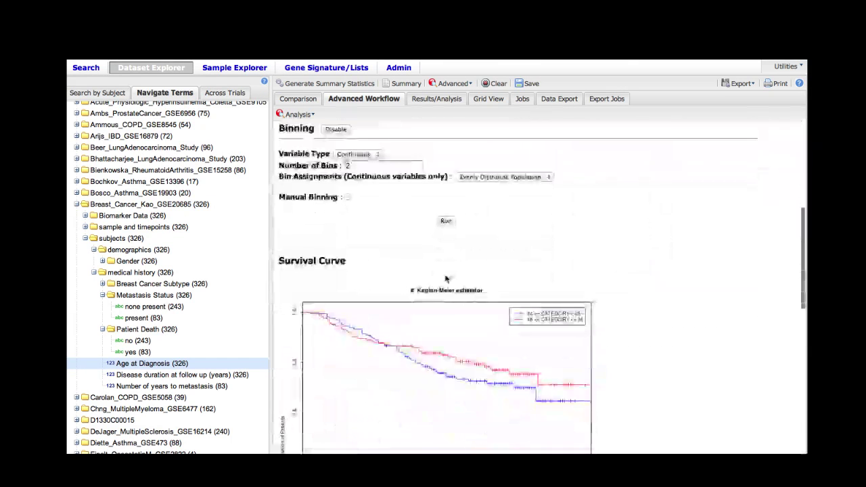
{"action": "scroll", "coordinate": [445, 279], "scroll_direction": "down", "scroll_amount": 3}
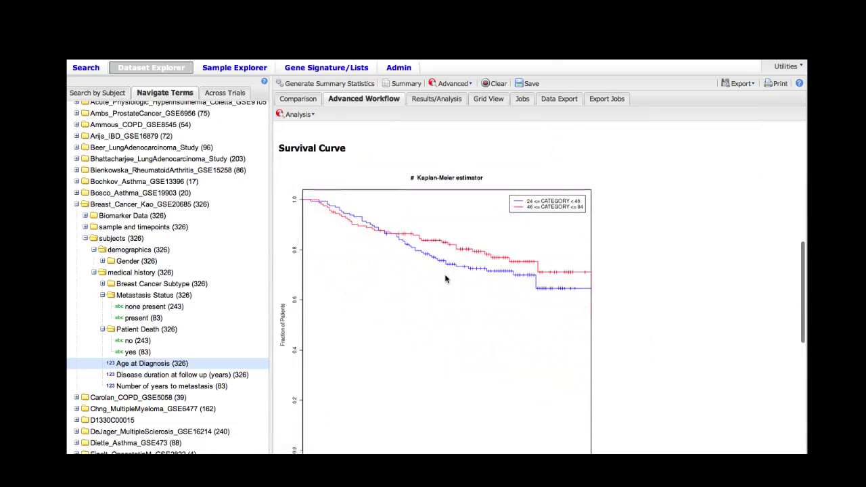
{"action": "scroll", "coordinate": [445, 279], "scroll_direction": "down", "scroll_amount": 1}
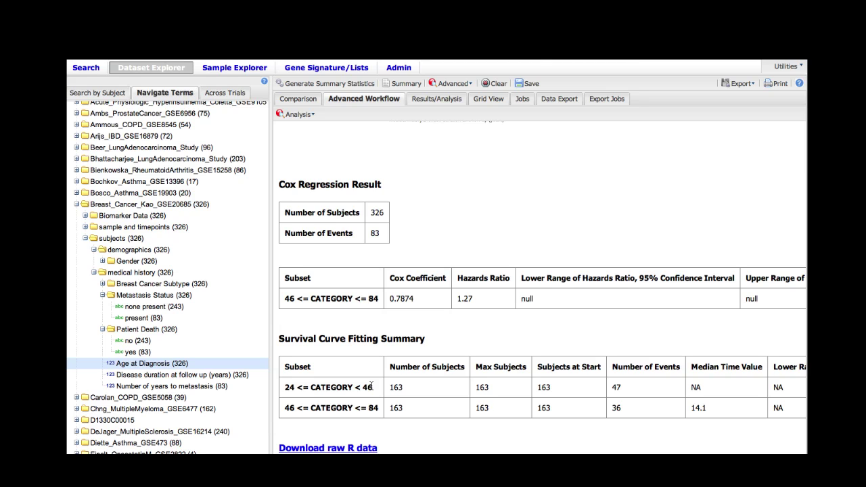
{"action": "scroll", "coordinate": [371, 387], "scroll_direction": "up", "scroll_amount": 10}
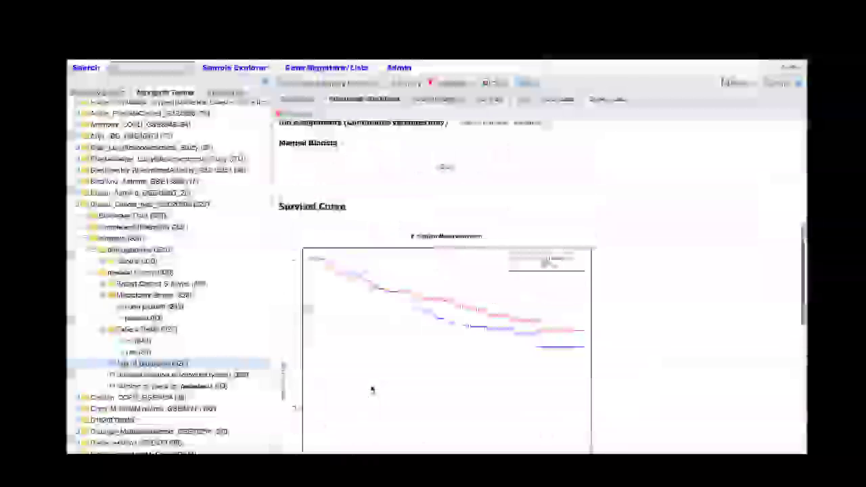
- Swap Age at Diagnosis for Biomarker Data's Primary Breast Cancer Tissue as the Category
{"action": "scroll", "coordinate": [371, 389], "scroll_direction": "up", "scroll_amount": 5}
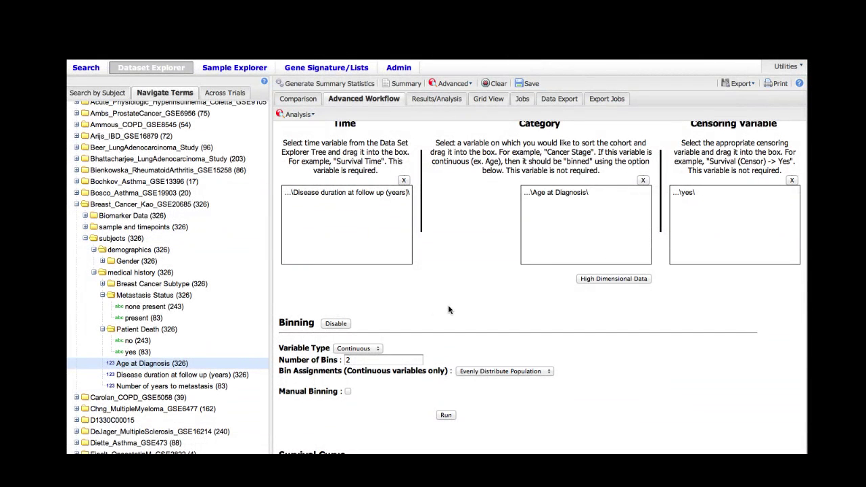
{"action": "scroll", "coordinate": [448, 309], "scroll_direction": "up", "scroll_amount": 2}
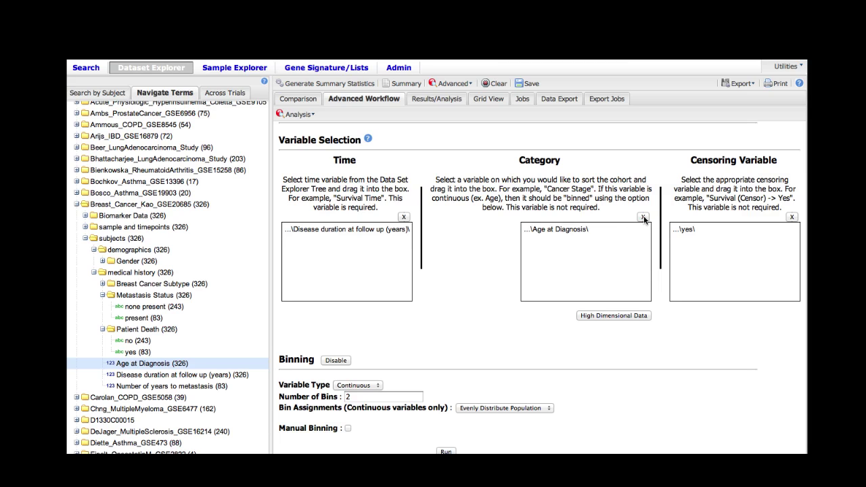
{"action": "left_click", "coordinate": [644, 218]}
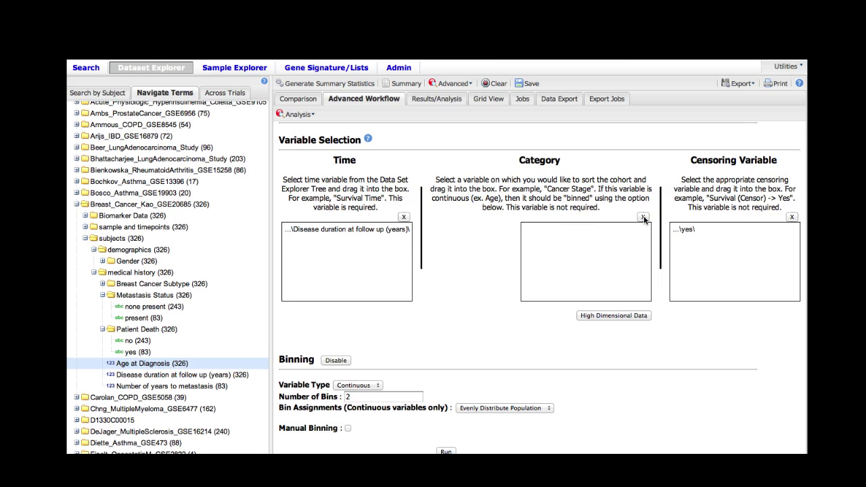
{"action": "left_click", "coordinate": [85, 215]}
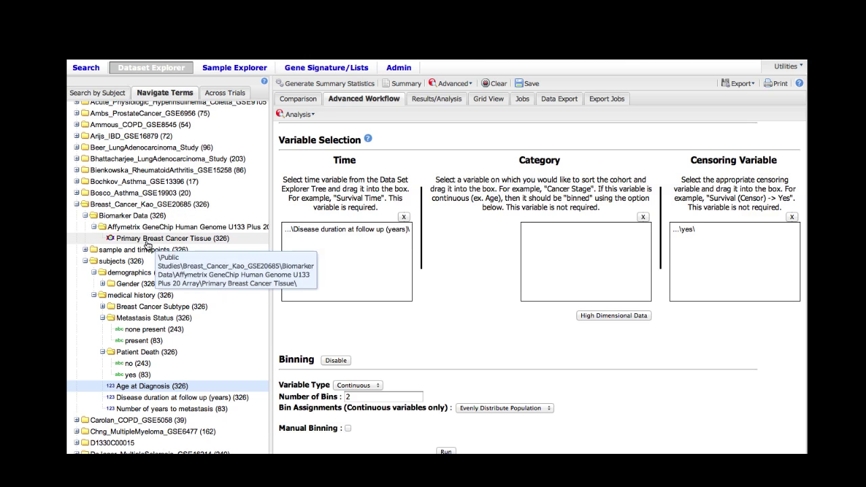
{"action": "left_click_drag", "start_coordinate": [148, 244], "coordinate": [590, 245]}
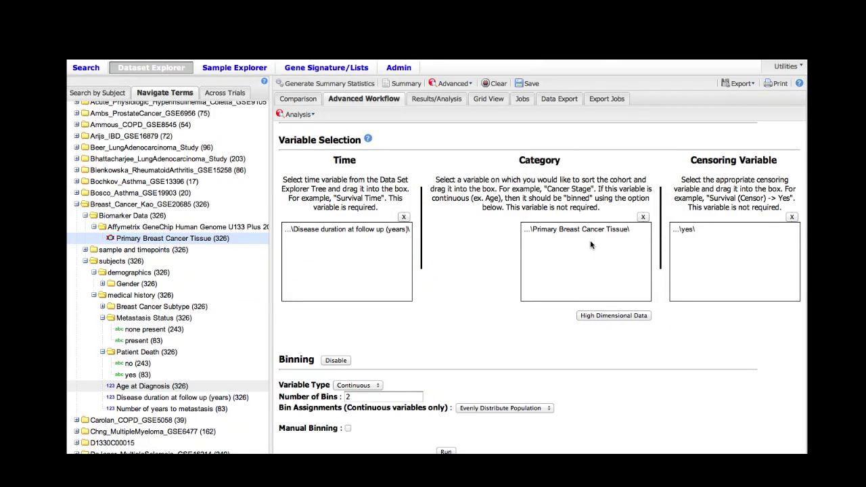
- Keep the U133 Plus 20 Array platform and Primary Breast Cancer Tissue sample for the category
{"action": "left_click", "coordinate": [588, 318]}
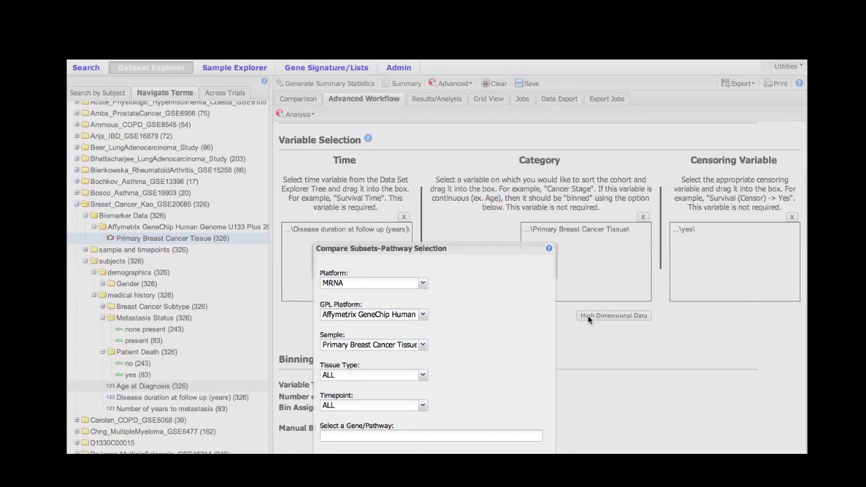
{"action": "left_click_drag", "start_coordinate": [490, 253], "coordinate": [487, 129]}
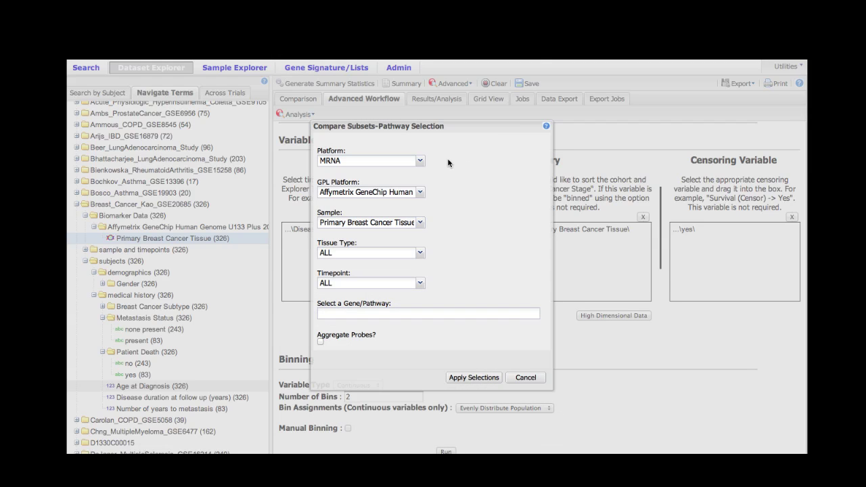
{"action": "left_click", "coordinate": [420, 192]}
{"action": "left_click", "coordinate": [420, 194]}
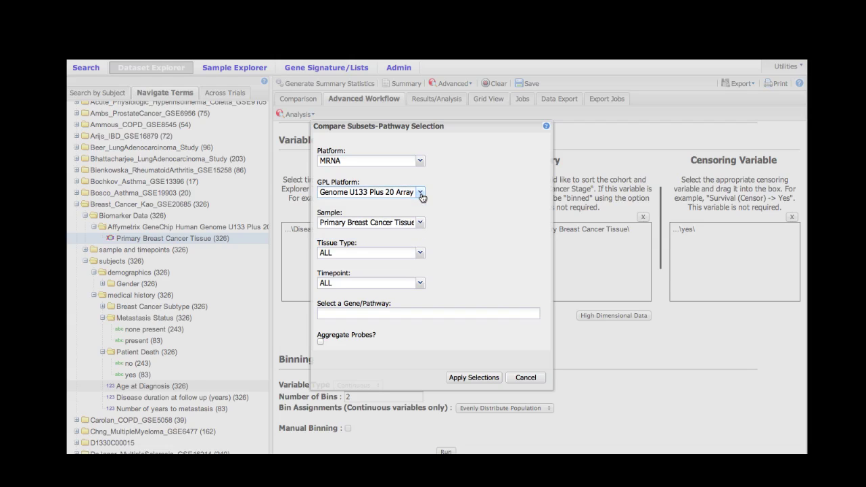
{"action": "left_click", "coordinate": [421, 223]}
{"action": "left_click", "coordinate": [420, 222]}
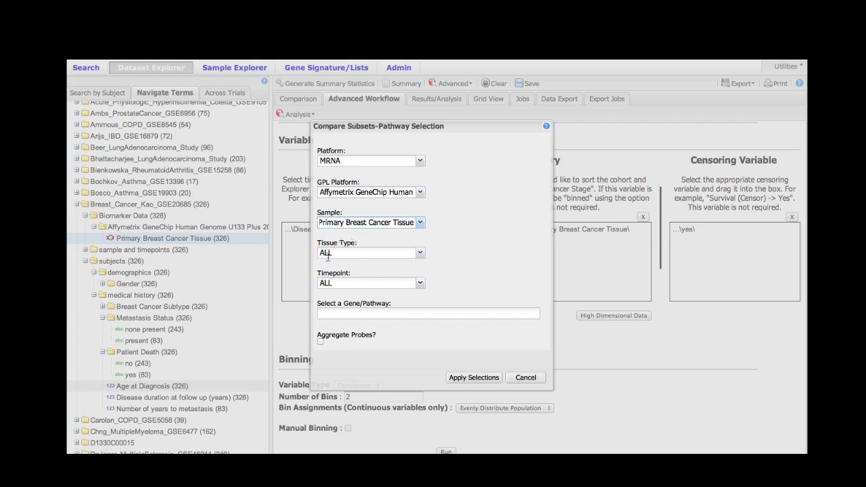
- Select gene BRCA1 by searching 'brca' and enable Aggregate Probes
{"action": "left_click", "coordinate": [370, 311]}
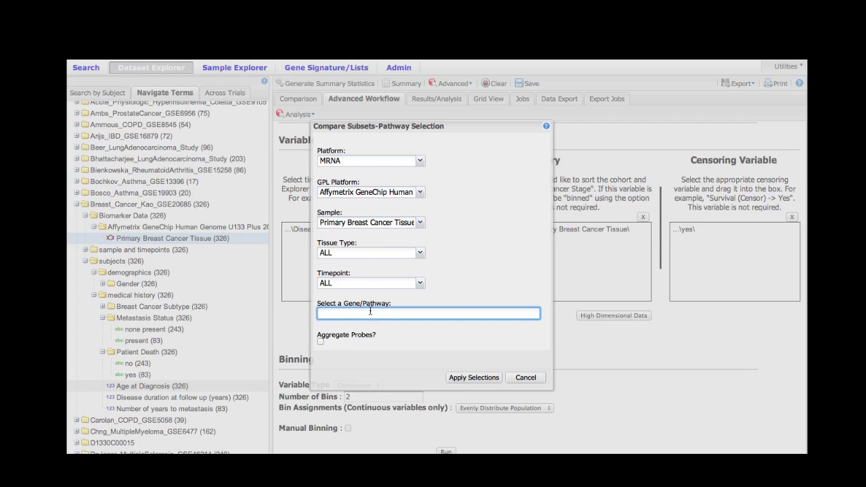
{"action": "type", "text": "brca"}
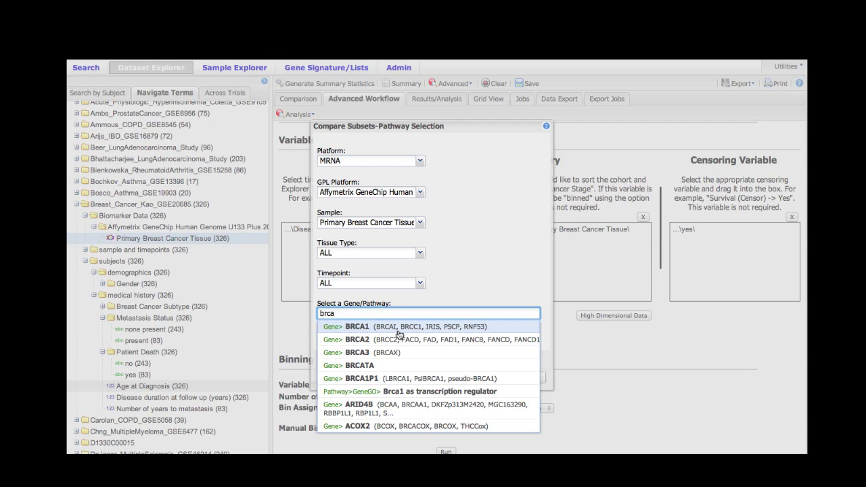
{"action": "left_click", "coordinate": [399, 330]}
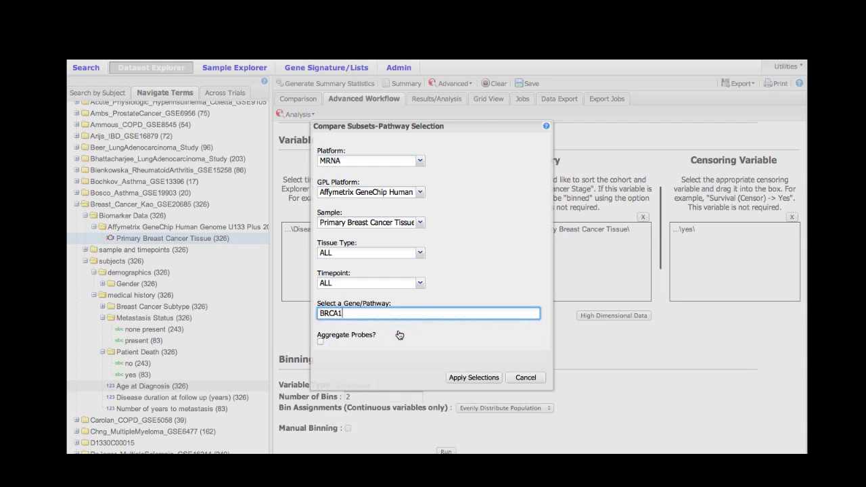
{"action": "left_click", "coordinate": [321, 342]}
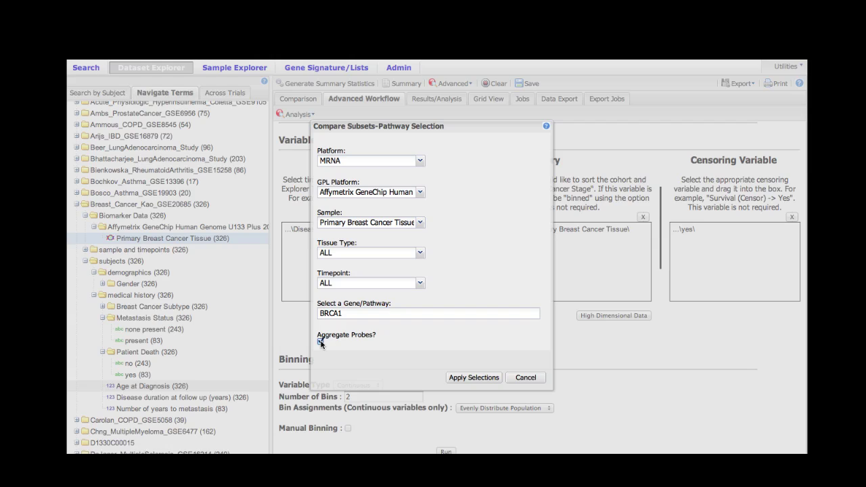
- Apply the BRCA1 selection and rerun with 2 continuous, evenly populated bins
{"action": "left_click", "coordinate": [472, 378]}
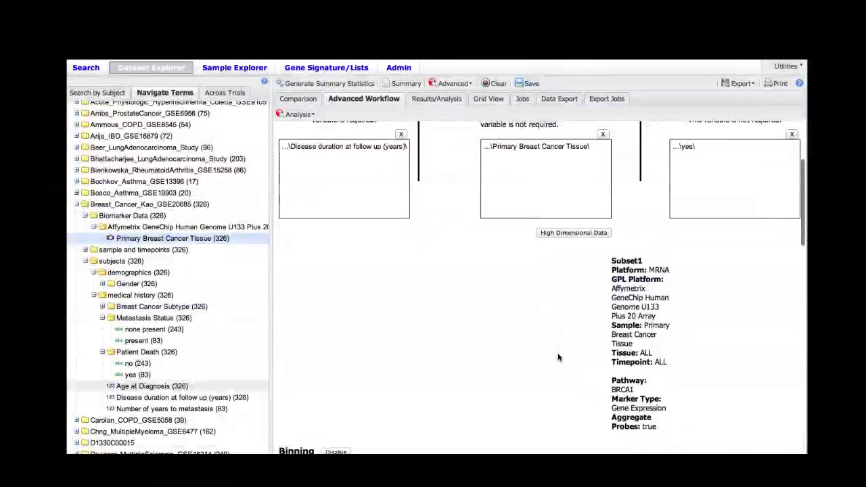
{"action": "scroll", "coordinate": [559, 357], "scroll_direction": "down", "scroll_amount": 2}
{"action": "scroll", "coordinate": [558, 357], "scroll_direction": "down", "scroll_amount": 7}
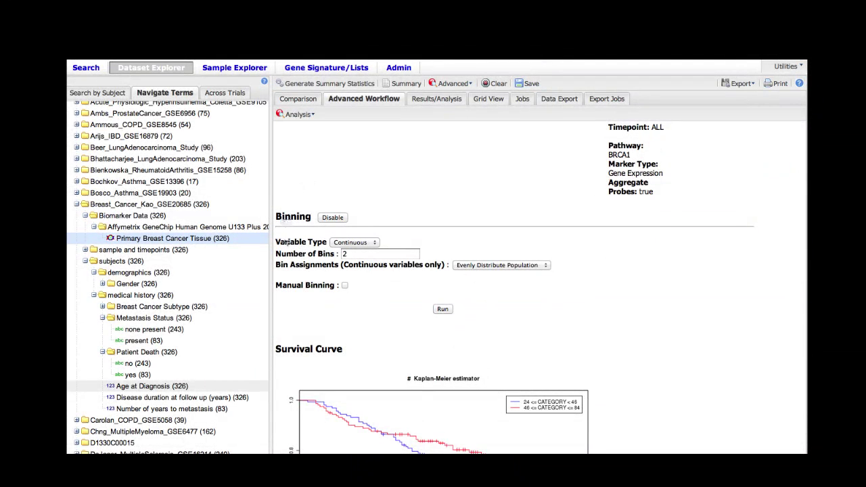
{"action": "left_click", "coordinate": [446, 313]}
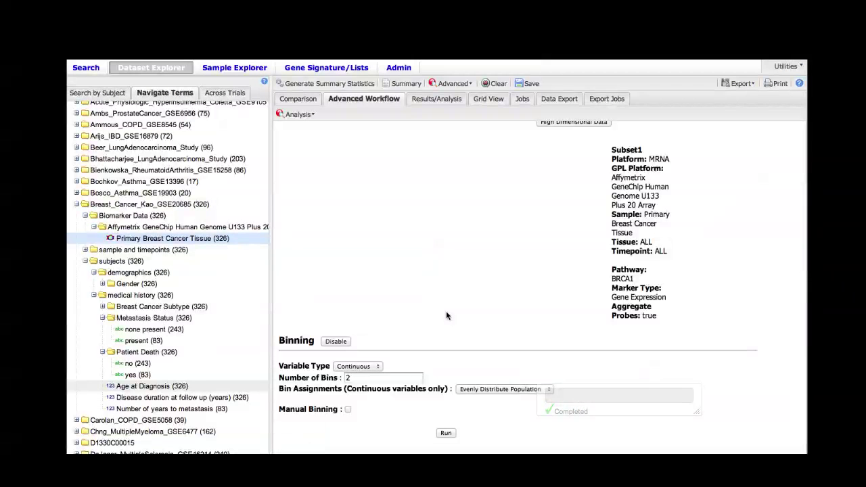
{"action": "scroll", "coordinate": [449, 315], "scroll_direction": "down", "scroll_amount": 8}
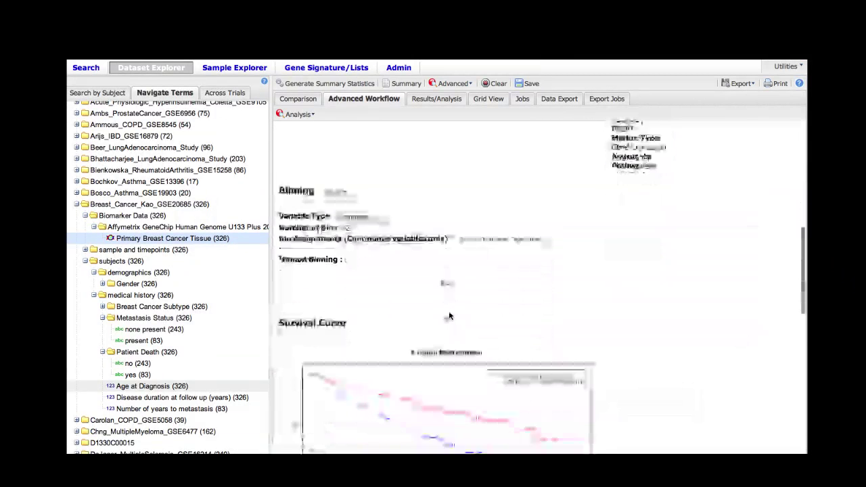
{"action": "scroll", "coordinate": [449, 314], "scroll_direction": "down", "scroll_amount": 1}
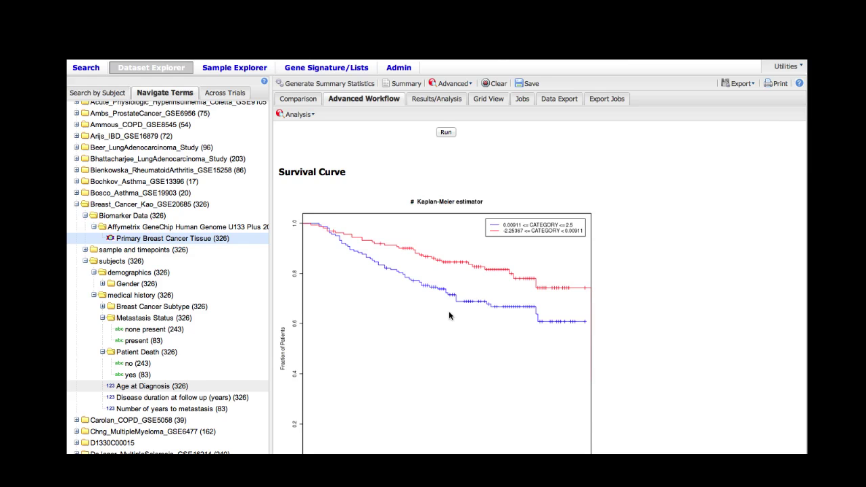
{"action": "scroll", "coordinate": [449, 315], "scroll_direction": "down", "scroll_amount": 10}
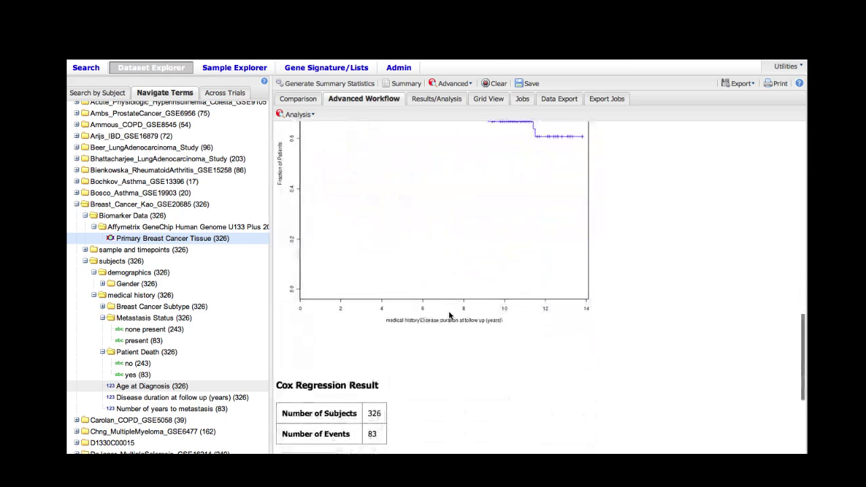
{"action": "scroll", "coordinate": [448, 315], "scroll_direction": "down", "scroll_amount": 4}
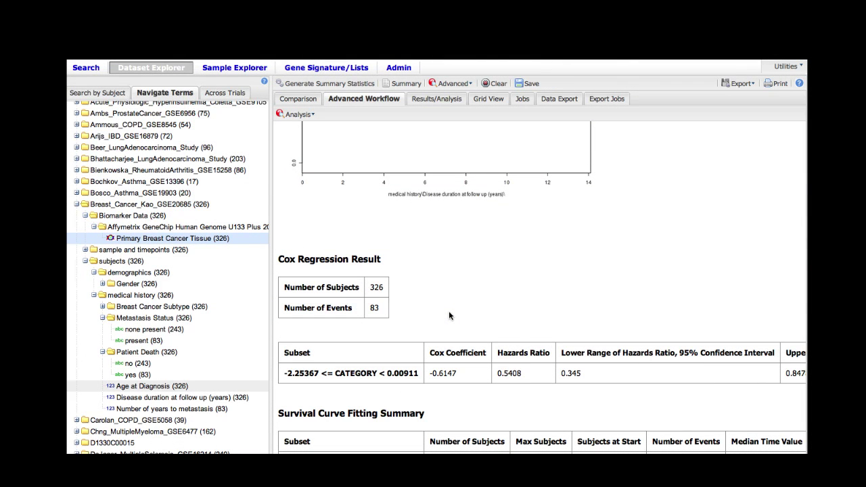
{"action": "scroll", "coordinate": [493, 385], "scroll_direction": "down", "scroll_amount": 2}
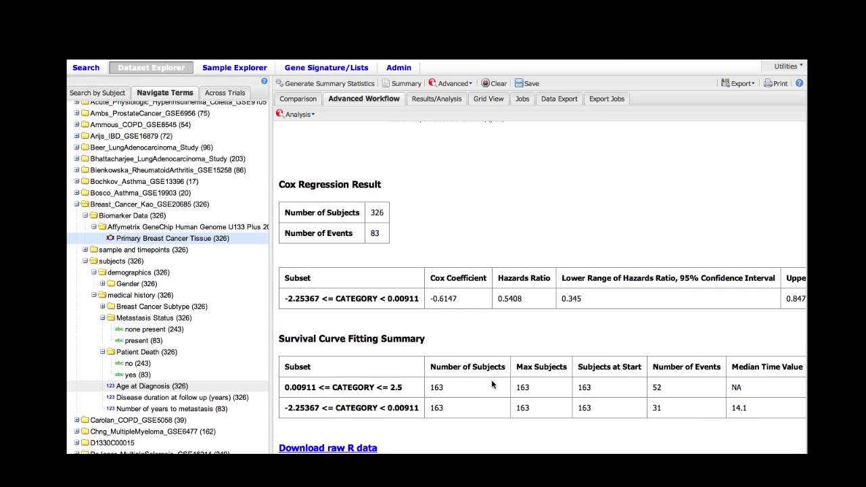
{"action": "scroll", "coordinate": [499, 382], "scroll_direction": "up", "scroll_amount": 10}
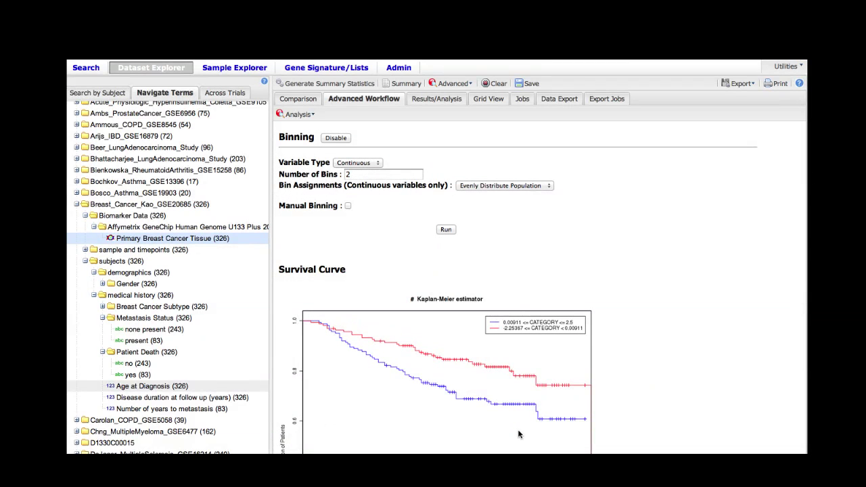
- Download the raw R data as zippedData-1.zip and open the archive
{"action": "scroll", "coordinate": [519, 351], "scroll_direction": "up", "scroll_amount": 1}
{"action": "scroll", "coordinate": [520, 351], "scroll_direction": "up", "scroll_amount": 10}
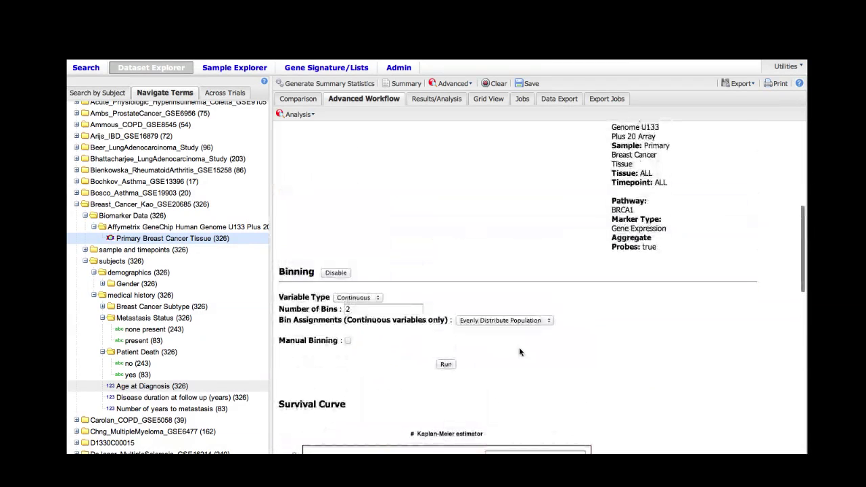
{"action": "scroll", "coordinate": [519, 351], "scroll_direction": "up", "scroll_amount": 2}
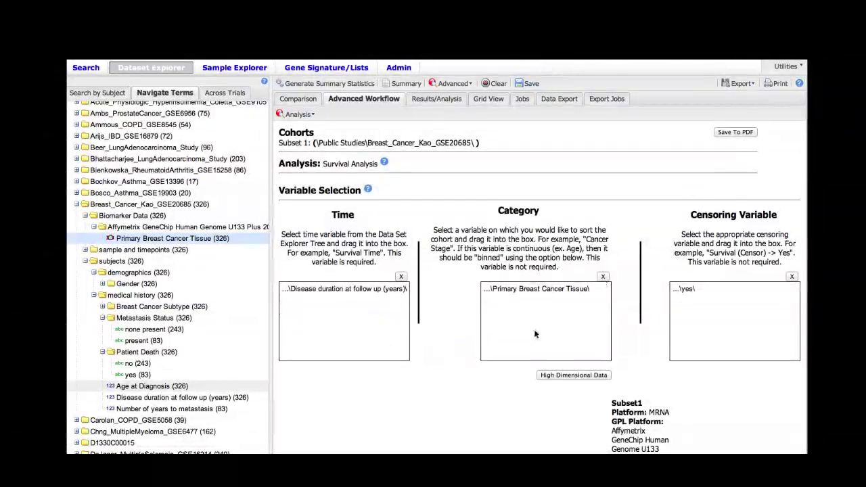
{"action": "scroll", "coordinate": [456, 365], "scroll_direction": "down", "scroll_amount": 3}
{"action": "scroll", "coordinate": [456, 365], "scroll_direction": "down", "scroll_amount": 12}
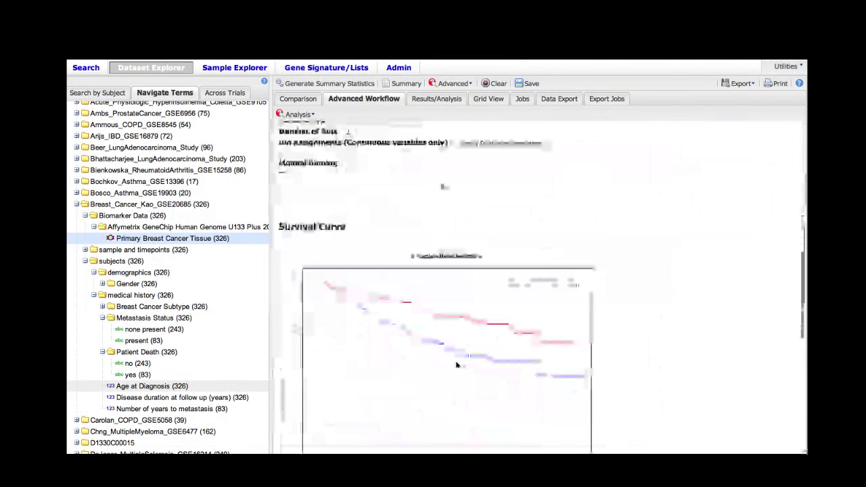
{"action": "scroll", "coordinate": [456, 365], "scroll_direction": "down", "scroll_amount": 5}
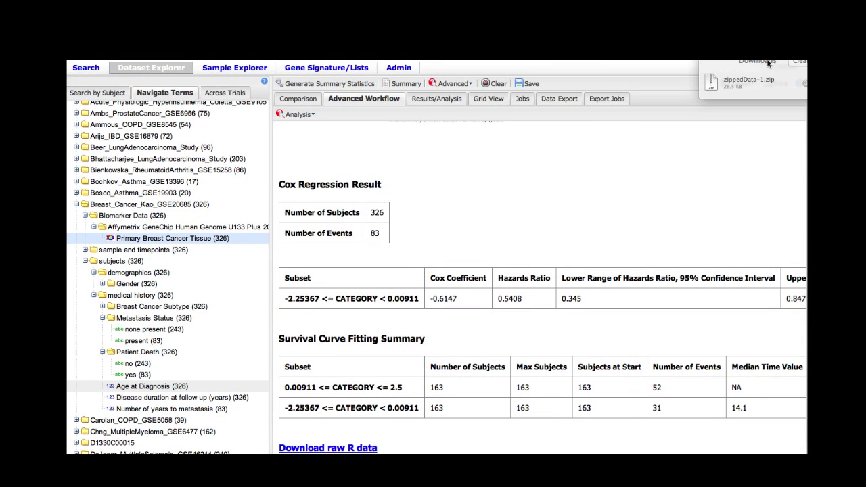
{"action": "double_click", "coordinate": [743, 82]}
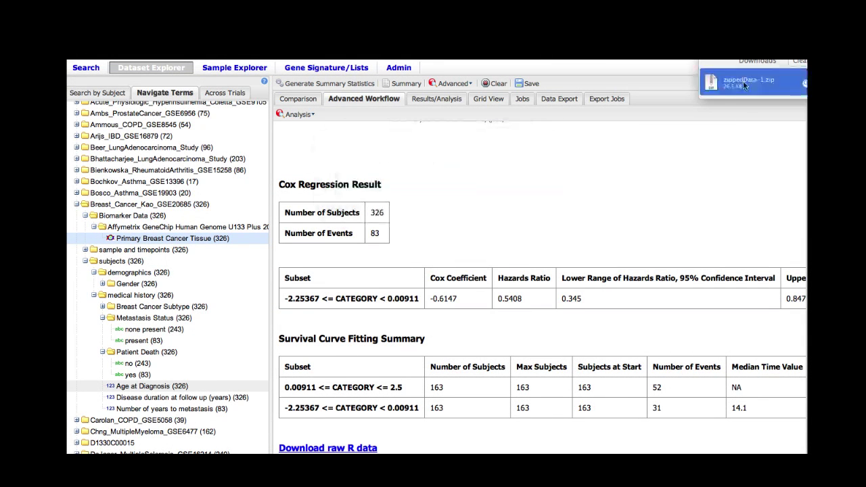